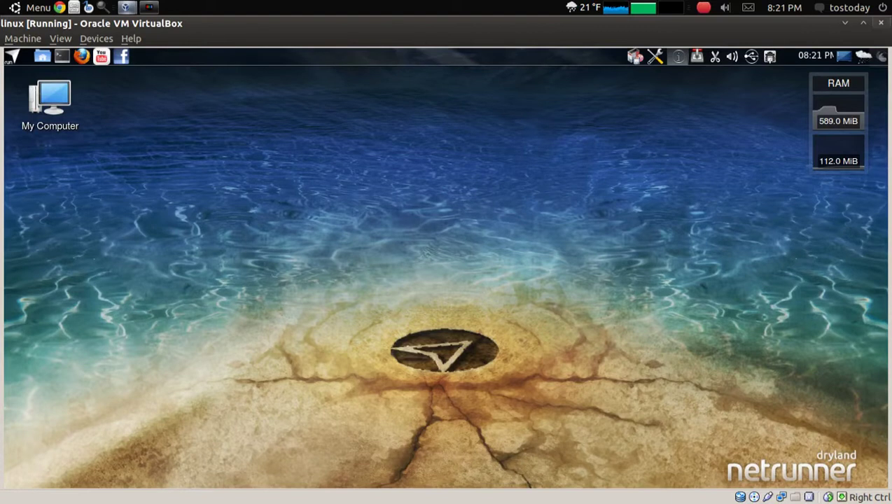
Check the desktop panel's clock, volume and network connection pop-ups, closing each one after viewing.
{"action": "mouse_move", "coordinate": [840, 119]}
{"action": "left_click", "coordinate": [815, 55]}
{"action": "left_click", "coordinate": [816, 55]}
{"action": "left_click", "coordinate": [731, 56]}
{"action": "left_click", "coordinate": [732, 56]}
{"action": "left_click", "coordinate": [678, 56]}
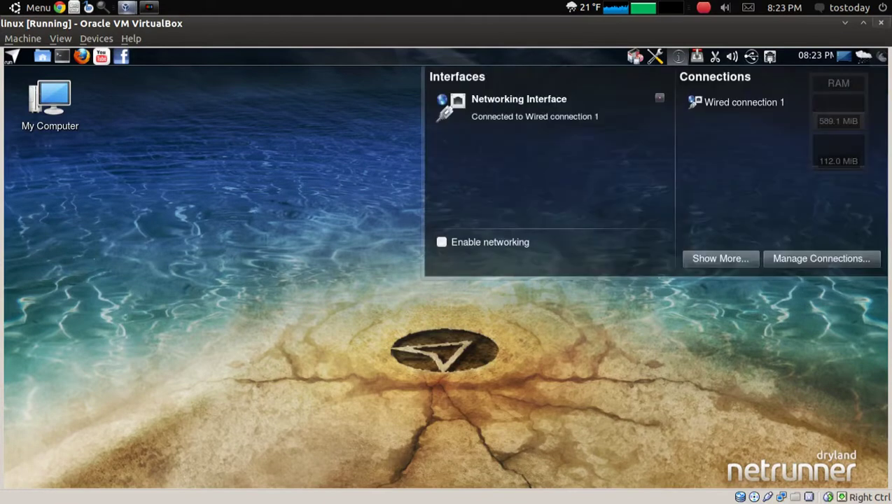
{"action": "key", "text": "Escape"}
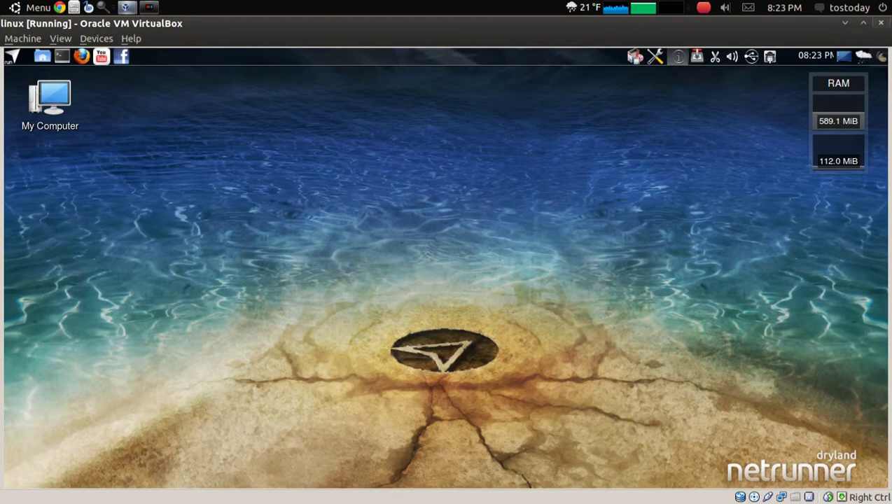
Open the panel's widget browser from its configuration bar and look through the available widgets.
{"action": "left_click", "coordinate": [880, 56]}
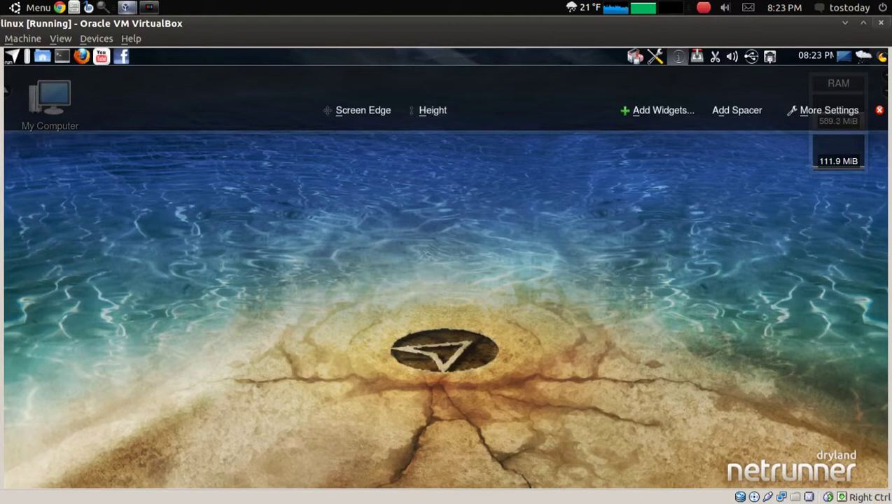
{"action": "left_click", "coordinate": [658, 109]}
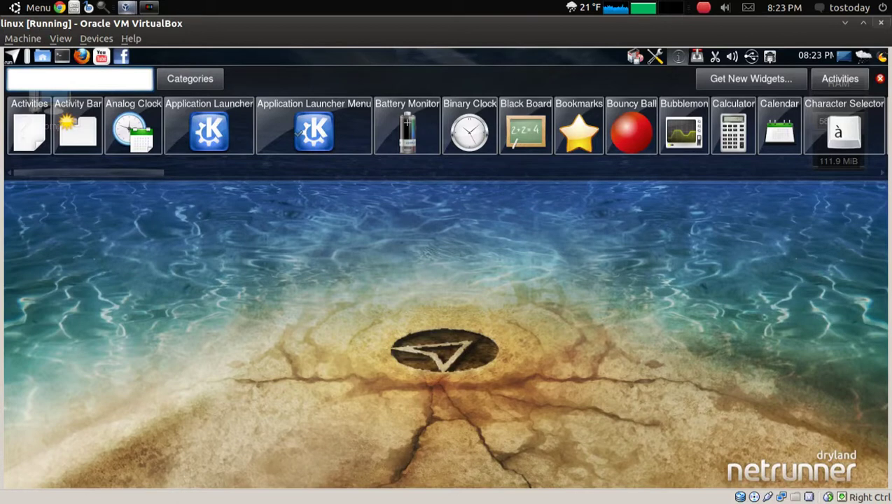
{"action": "left_click_drag", "start_coordinate": [89, 172], "coordinate": [261, 172]}
{"action": "scroll", "coordinate": [444, 126], "scroll_direction": "down", "scroll_amount": 8}
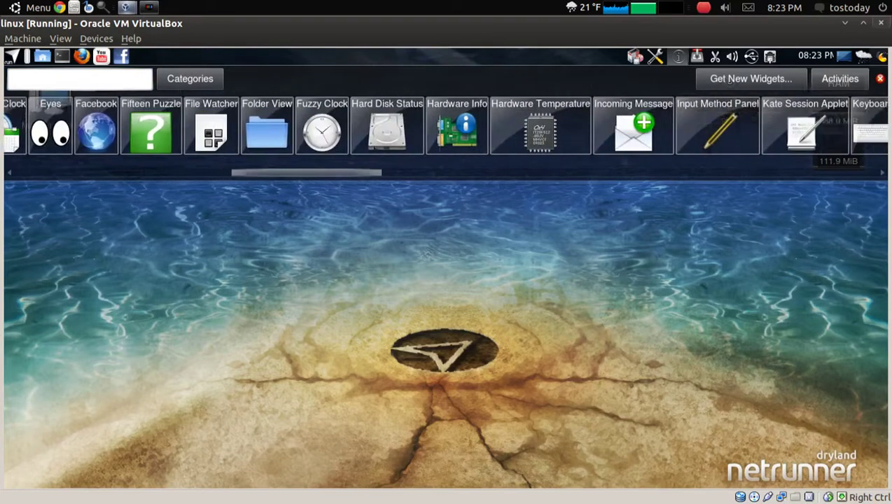
{"action": "scroll", "coordinate": [445, 126], "scroll_direction": "down", "scroll_amount": 1}
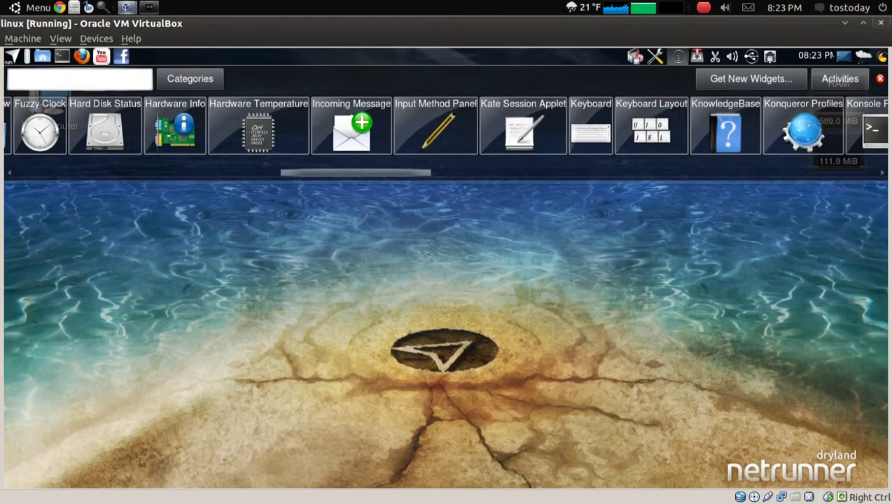
{"action": "scroll", "coordinate": [445, 126], "scroll_direction": "down", "scroll_amount": 2}
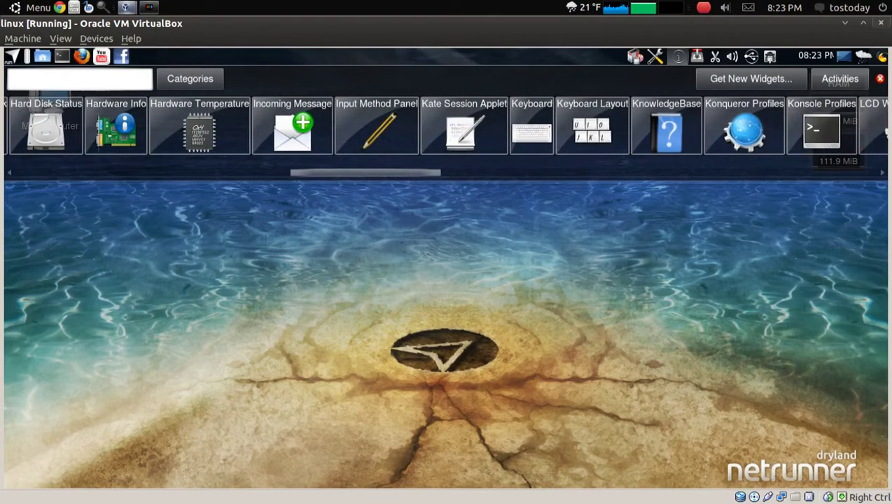
{"action": "scroll", "coordinate": [444, 126], "scroll_direction": "down", "scroll_amount": 15}
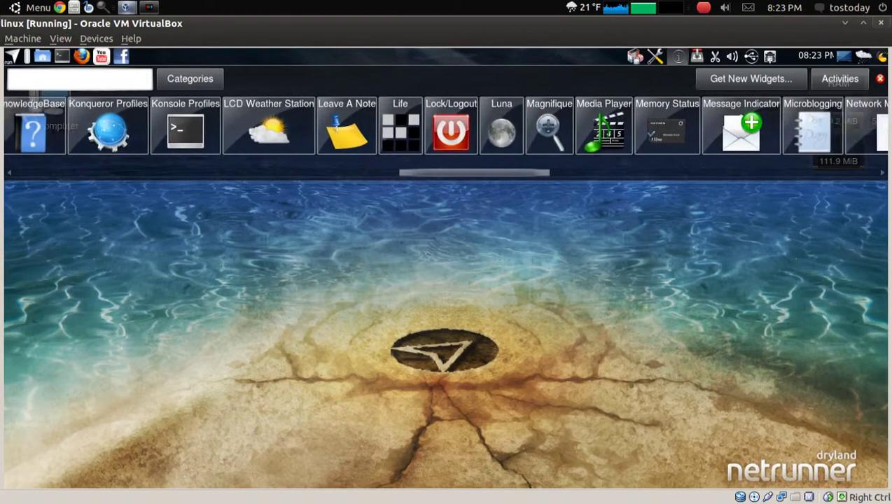
{"action": "scroll", "coordinate": [444, 126], "scroll_direction": "down", "scroll_amount": 6}
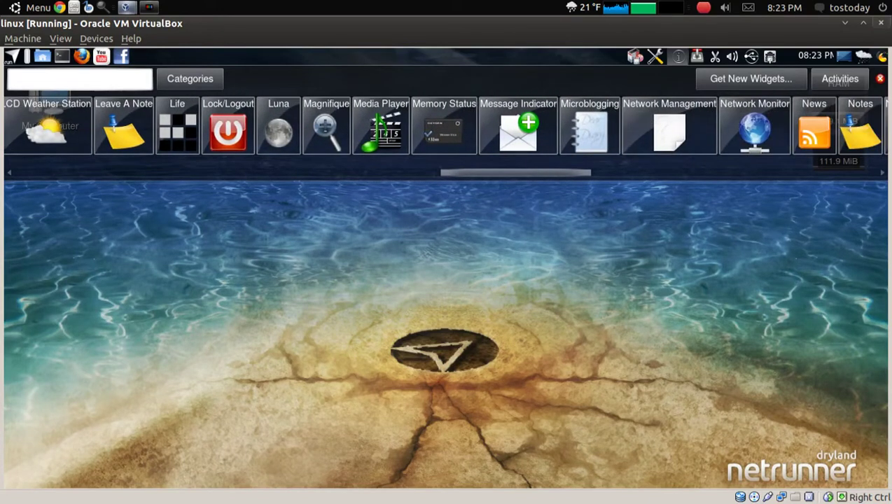
{"action": "scroll", "coordinate": [444, 126], "scroll_direction": "down", "scroll_amount": 14}
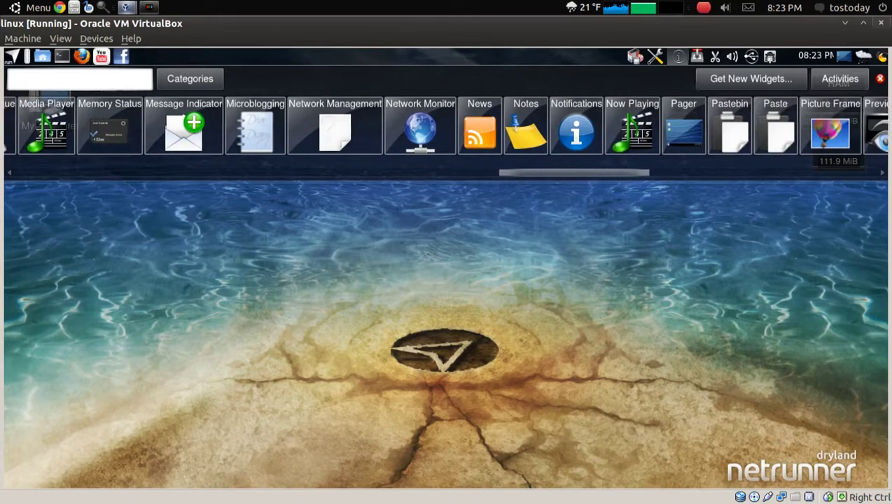
{"action": "scroll", "coordinate": [444, 126], "scroll_direction": "up", "scroll_amount": 20}
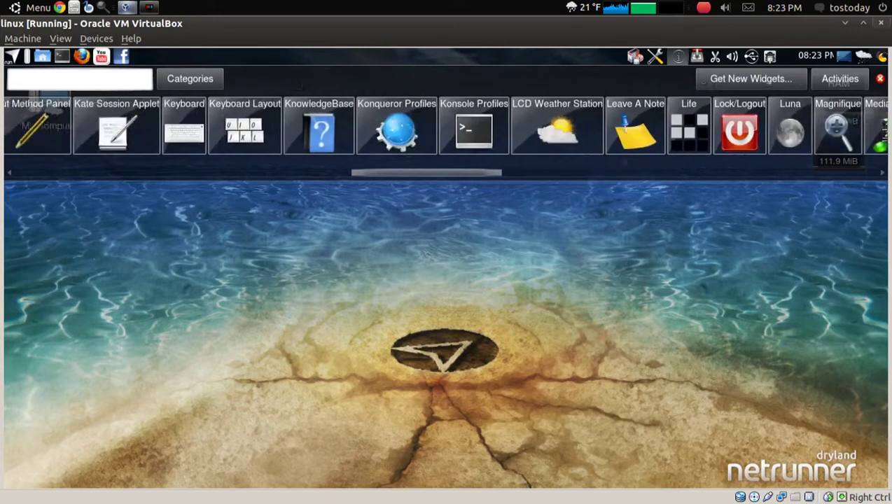
{"action": "scroll", "coordinate": [444, 126], "scroll_direction": "up", "scroll_amount": 20}
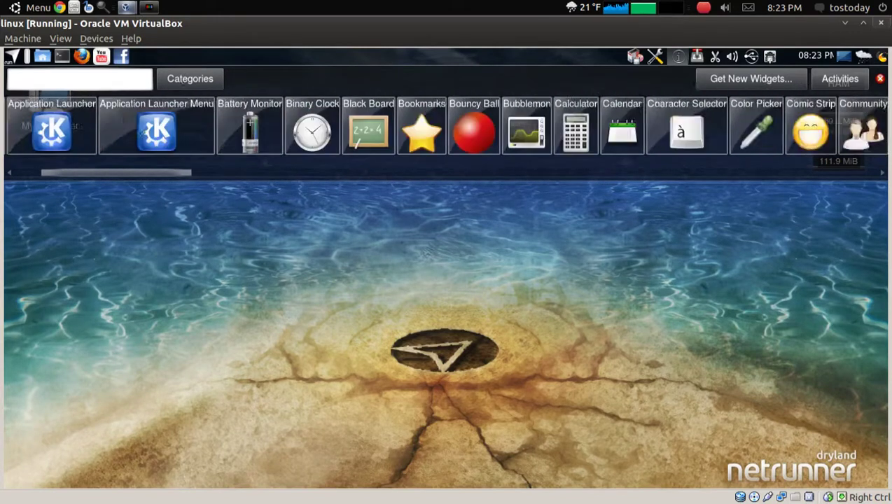
{"action": "scroll", "coordinate": [538, 129], "scroll_direction": "down", "scroll_amount": 5}
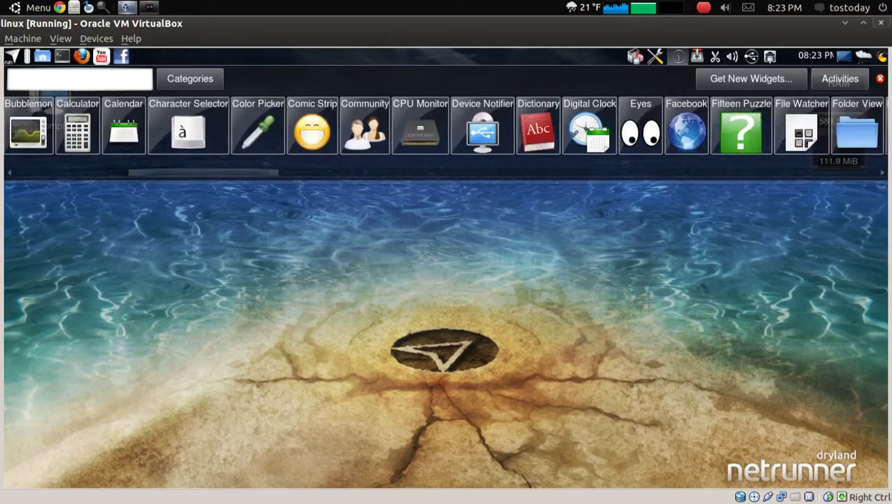
Try out the Dictionary widget at different places on the desktop and remove it again.
{"action": "left_click_drag", "start_coordinate": [537, 130], "coordinate": [783, 259]}
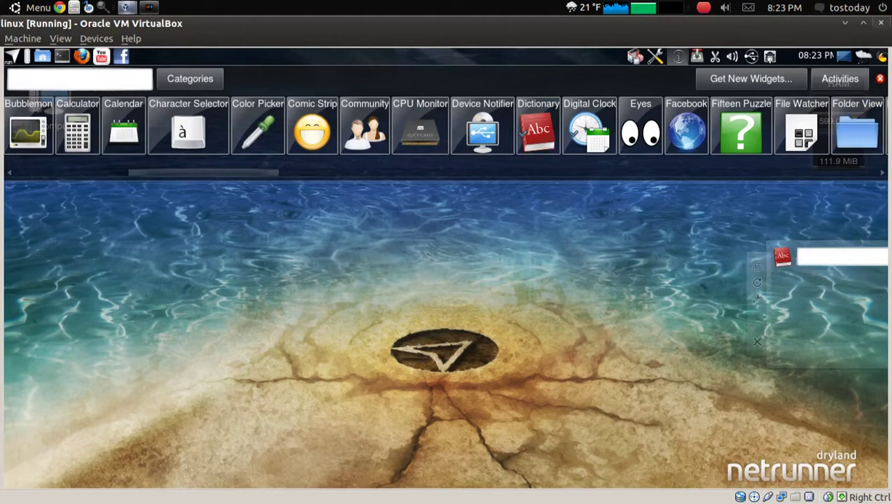
{"action": "left_click_drag", "start_coordinate": [757, 267], "coordinate": [484, 253]}
{"action": "left_click_drag", "start_coordinate": [483, 306], "coordinate": [701, 301]}
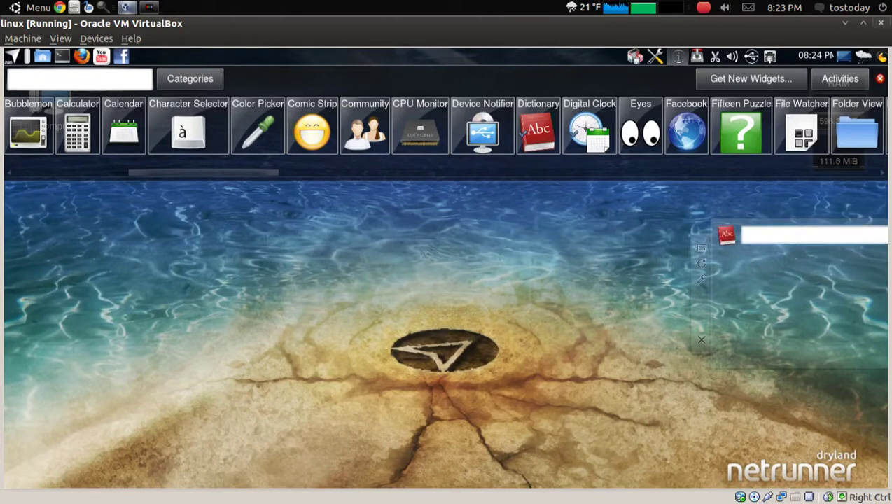
{"action": "left_click", "coordinate": [702, 340]}
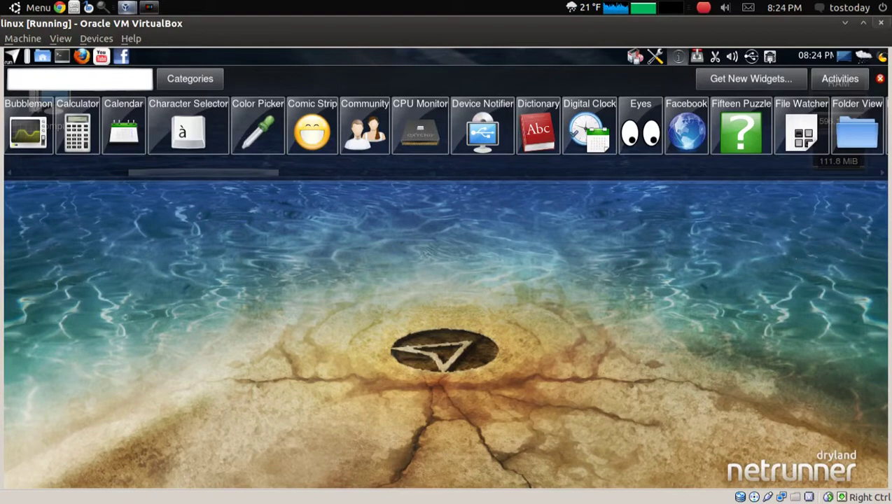
Review the first widgets in the list and the available widget categories, and close the widget browser.
{"action": "left_click_drag", "start_coordinate": [203, 172], "coordinate": [127, 172]}
{"action": "scroll", "coordinate": [445, 129], "scroll_direction": "left", "scroll_amount": 4}
{"action": "scroll", "coordinate": [445, 130], "scroll_direction": "right", "scroll_amount": 2}
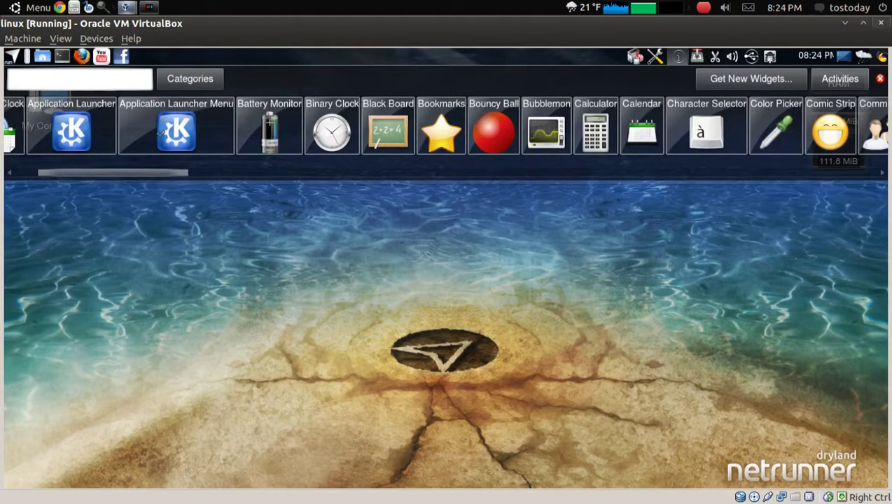
{"action": "scroll", "coordinate": [445, 129], "scroll_direction": "right", "scroll_amount": 1}
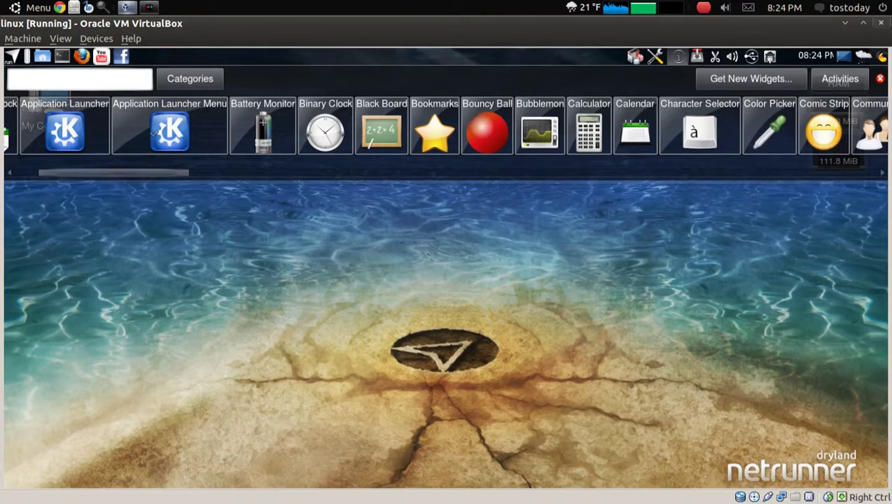
{"action": "mouse_move", "coordinate": [487, 130]}
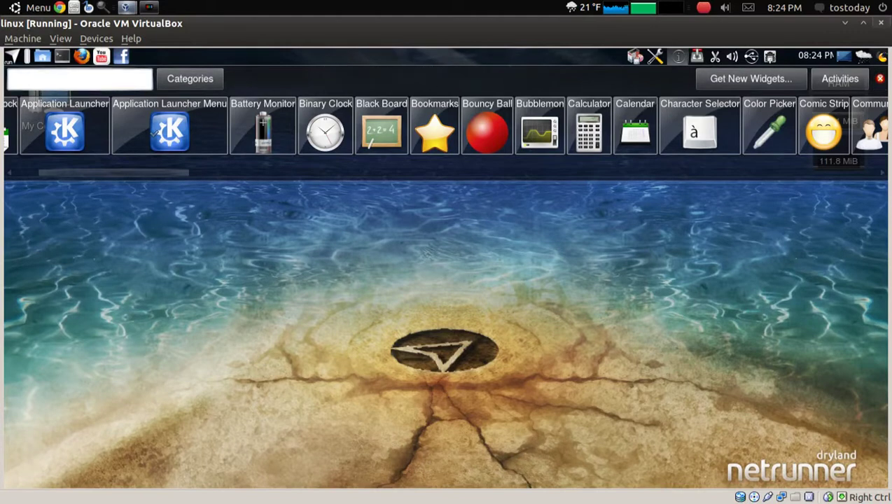
{"action": "left_click", "coordinate": [190, 78]}
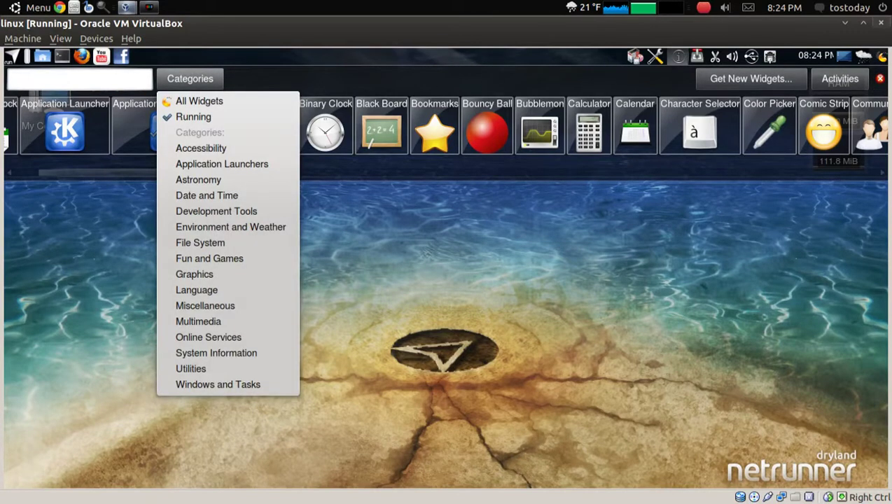
{"action": "key", "text": "Escape"}
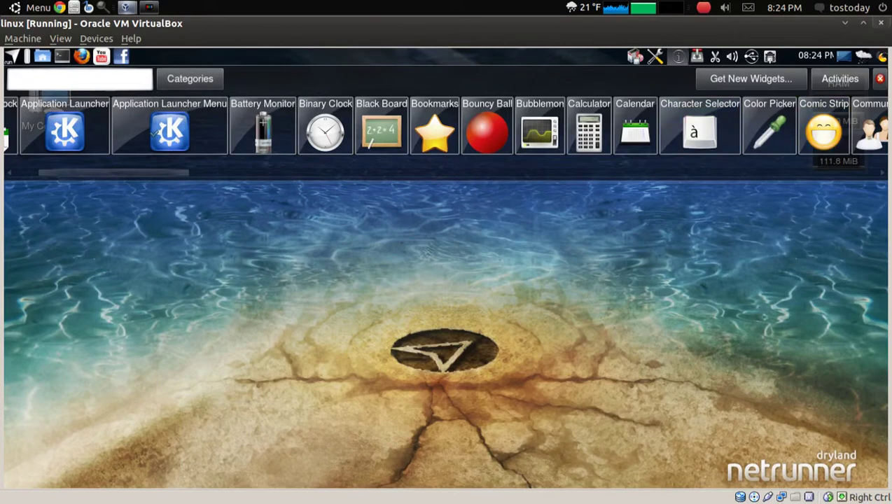
{"action": "left_click", "coordinate": [880, 78]}
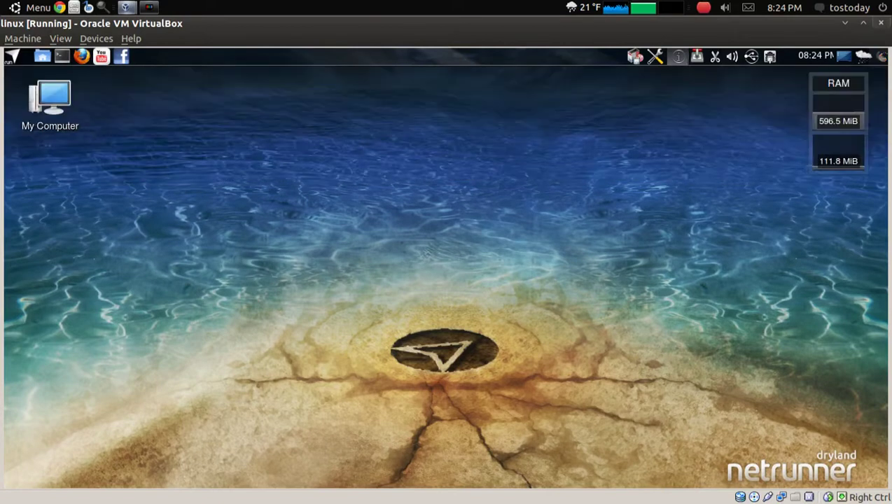
Review the task manager's context options, including the Panel Options for adding, locking or removing, without applying any.
{"action": "right_click", "coordinate": [409, 57]}
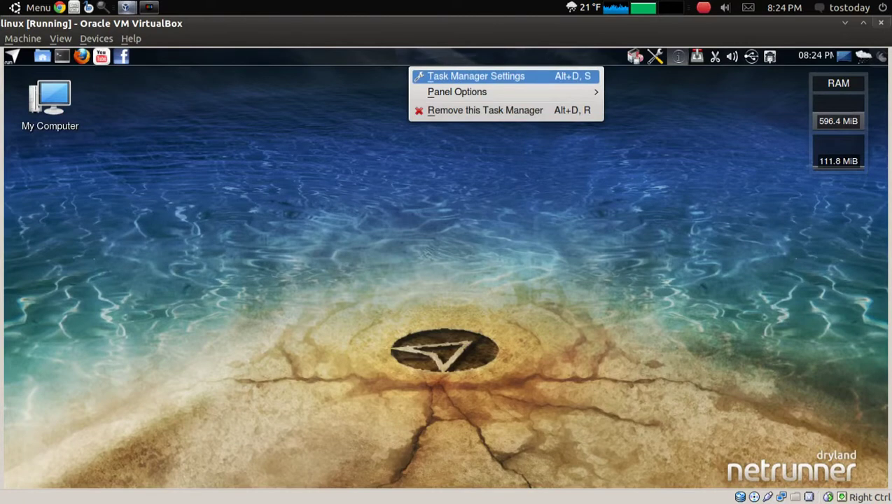
{"action": "mouse_move", "coordinate": [456, 91]}
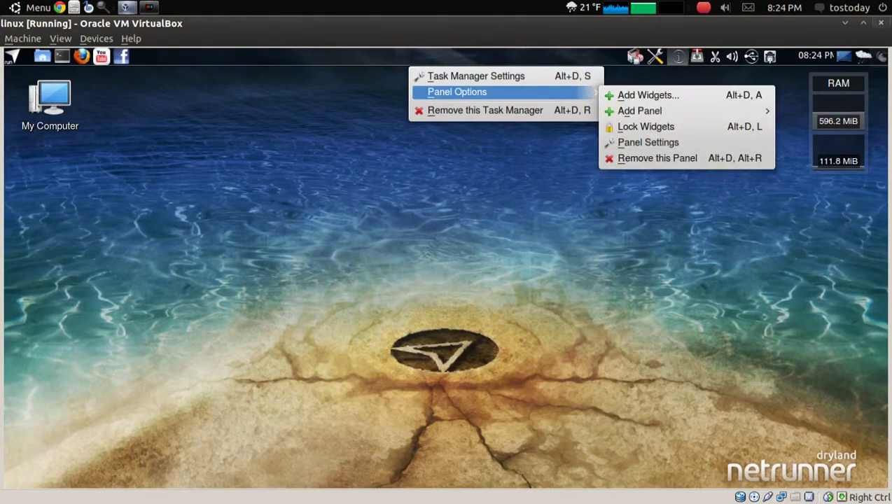
{"action": "mouse_move", "coordinate": [639, 111]}
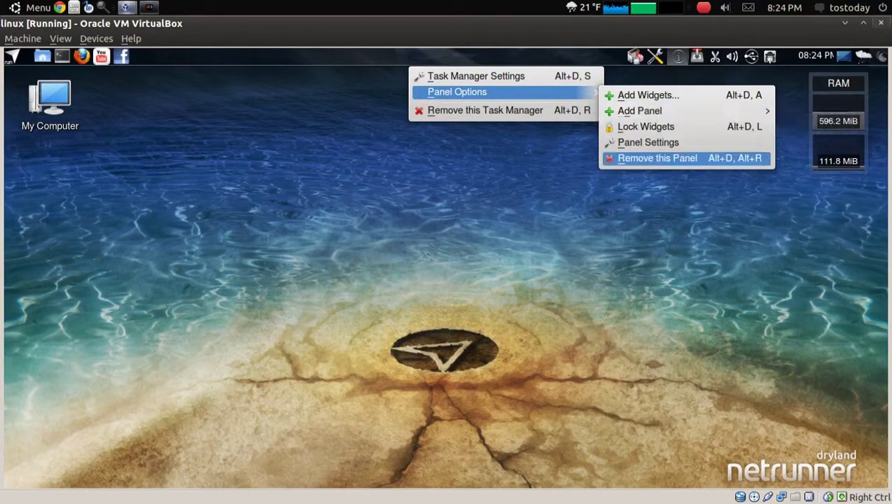
{"action": "key", "text": "Escape"}
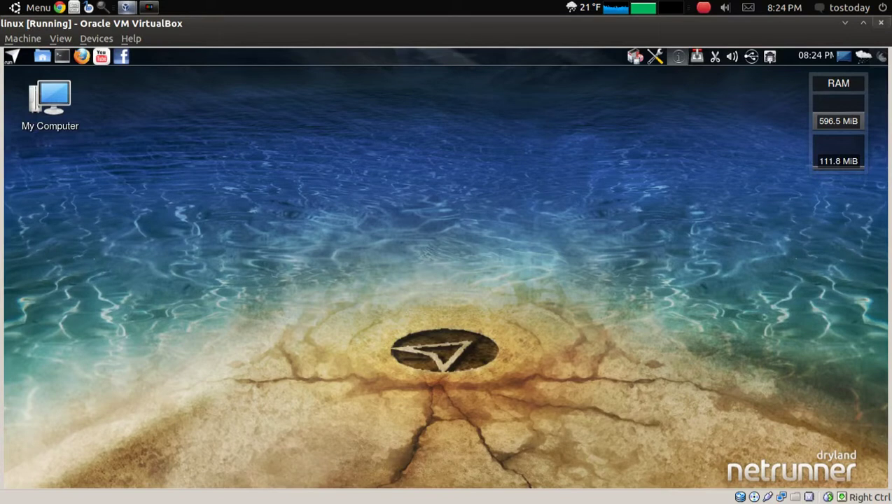
Launch the terminal for a quick look and close its window.
{"action": "left_click", "coordinate": [62, 56]}
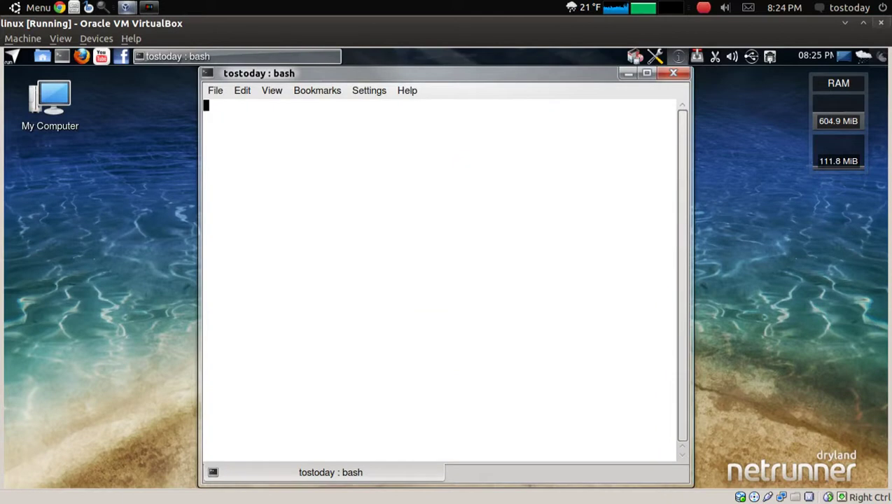
{"action": "left_click", "coordinate": [673, 73]}
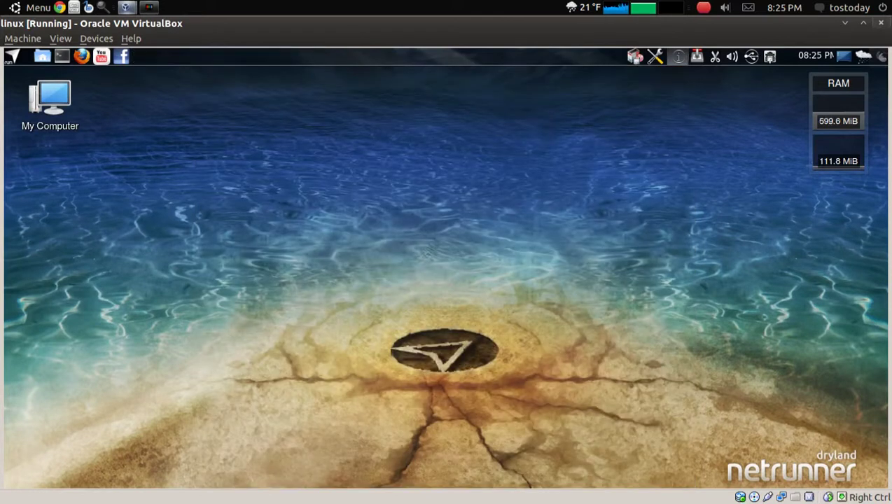
View the home folder in Dolphin in the details and columns views, and close the file manager.
{"action": "left_click", "coordinate": [42, 56]}
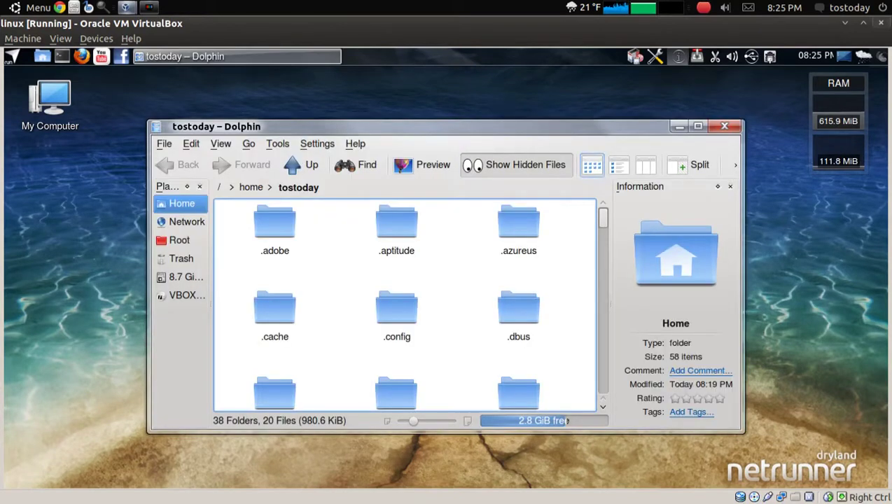
{"action": "left_click", "coordinate": [618, 164]}
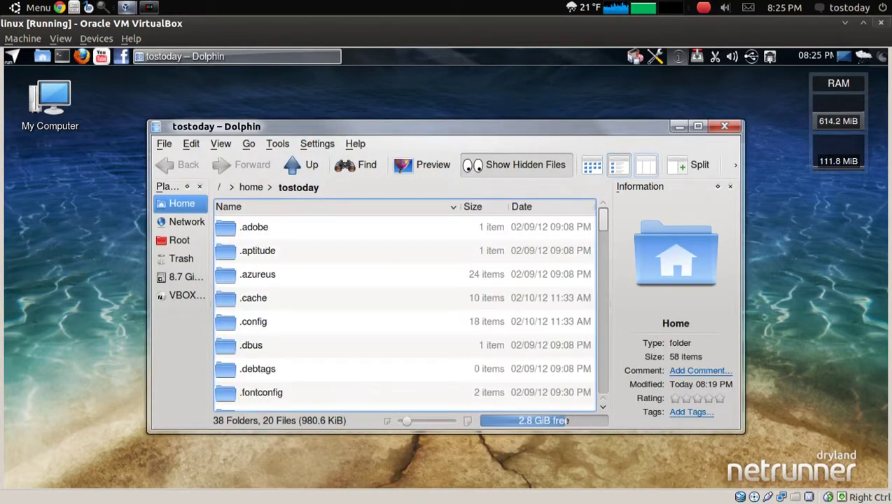
{"action": "left_click", "coordinate": [646, 165]}
{"action": "left_click", "coordinate": [724, 126]}
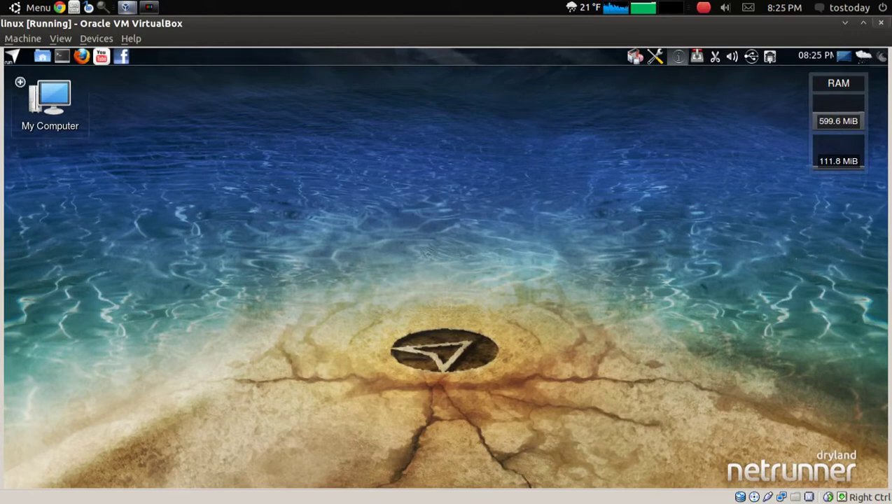
Open My Computer from the desktop and examine its folder, disk, OS, CPU, memory, display and battery information.
{"action": "left_click_drag", "start_coordinate": [49, 98], "coordinate": [172, 112]}
{"action": "left_click", "coordinate": [49, 102]}
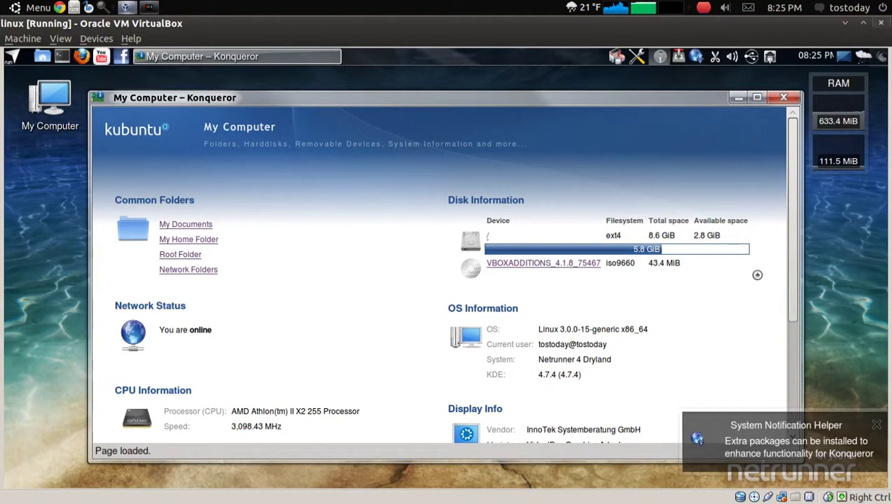
{"action": "scroll", "coordinate": [443, 273], "scroll_direction": "down", "scroll_amount": 2}
{"action": "scroll", "coordinate": [439, 274], "scroll_direction": "down", "scroll_amount": 2}
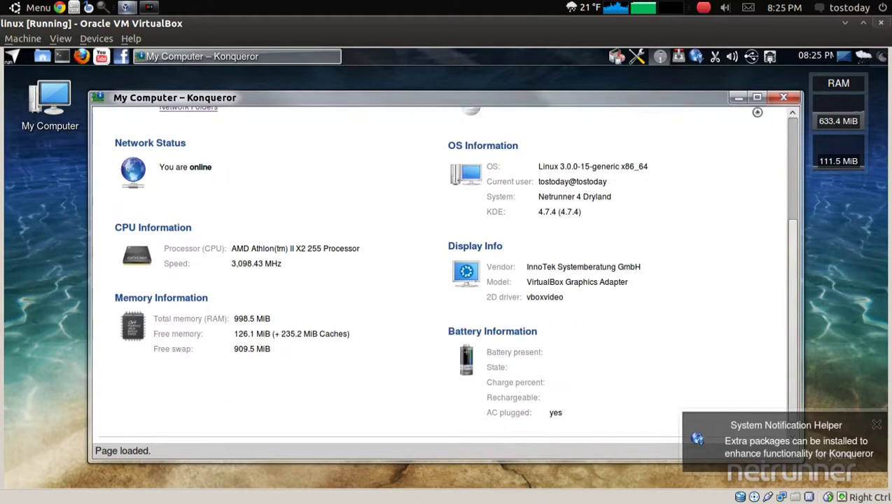
{"action": "scroll", "coordinate": [438, 274], "scroll_direction": "up", "scroll_amount": 4}
{"action": "scroll", "coordinate": [439, 274], "scroll_direction": "down", "scroll_amount": 1}
{"action": "scroll", "coordinate": [443, 273], "scroll_direction": "down", "scroll_amount": 4}
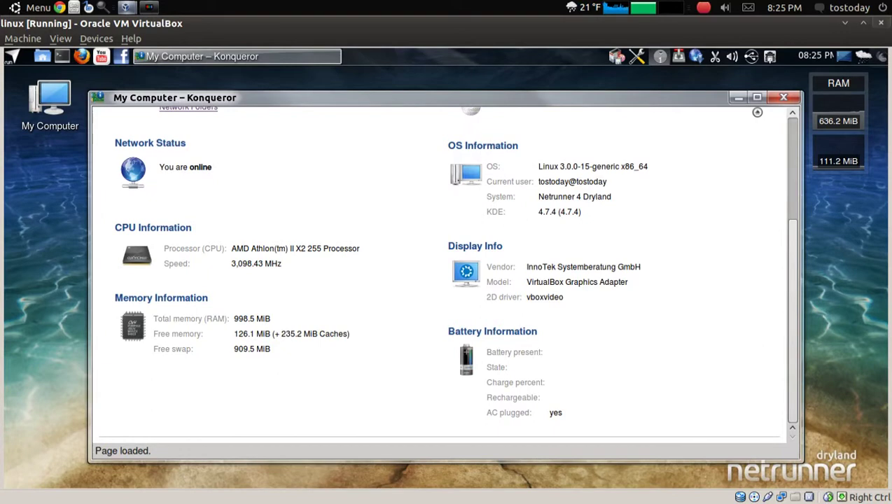
{"action": "scroll", "coordinate": [444, 273], "scroll_direction": "up", "scroll_amount": 5}
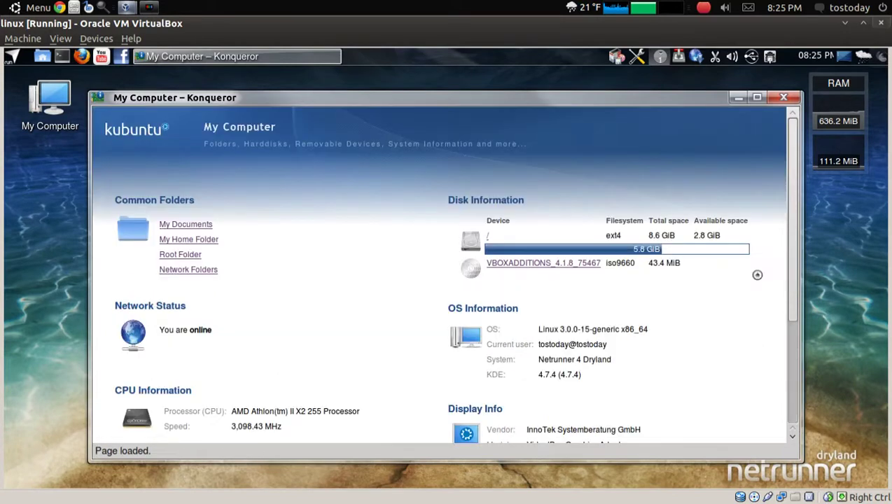
Close My Computer and browse the classic application menu's Software, Web-Apps, Utilities and other categories.
{"action": "key", "text": "alt+F4"}
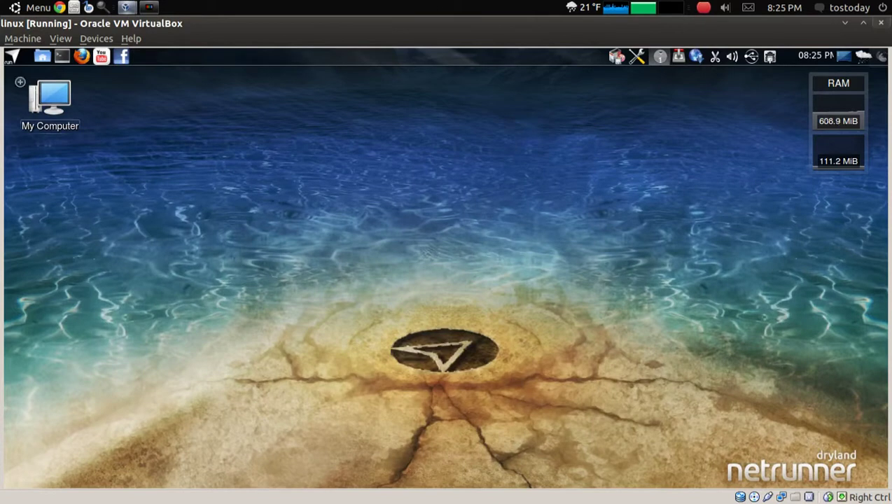
{"action": "key", "text": "alt+F1"}
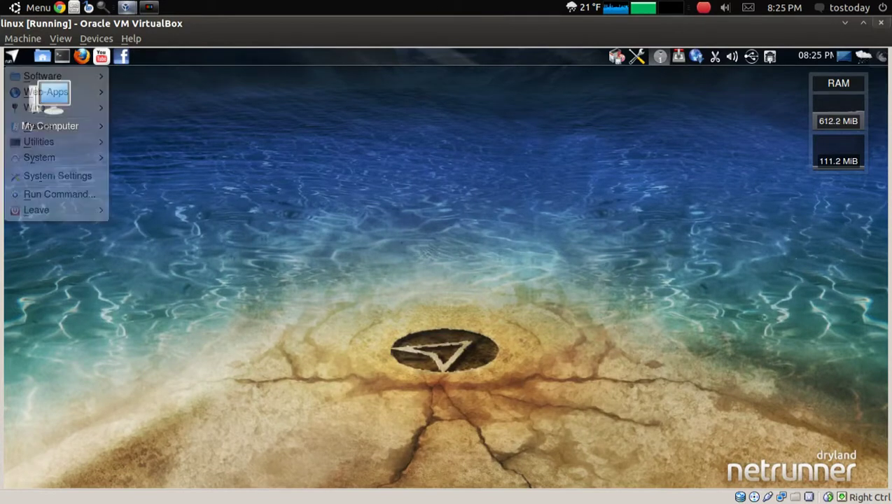
{"action": "mouse_move", "coordinate": [56, 76]}
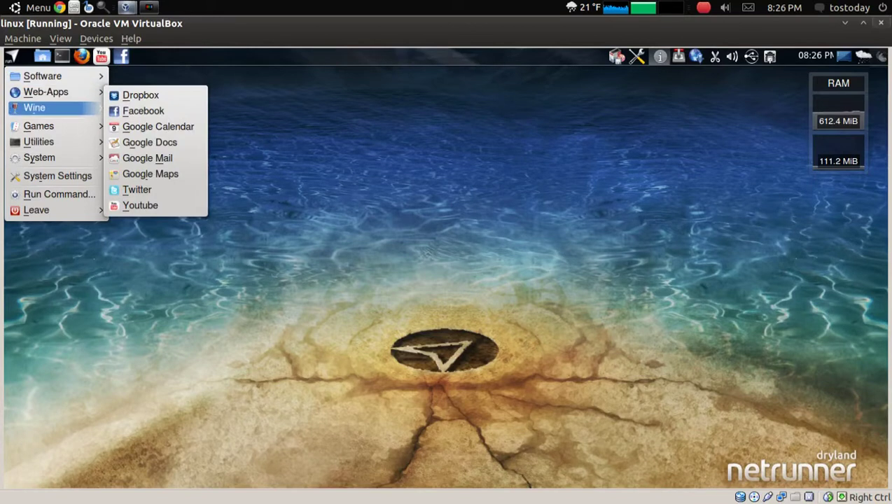
{"action": "mouse_move", "coordinate": [56, 107]}
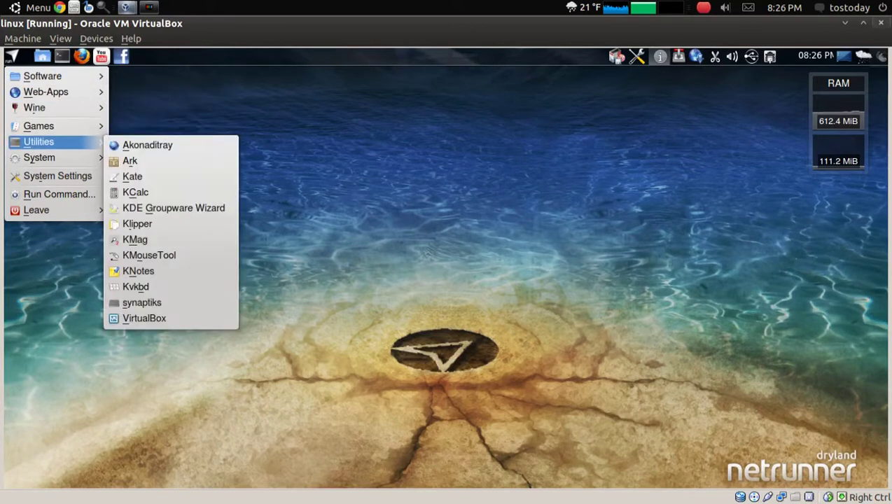
{"action": "mouse_move", "coordinate": [42, 157]}
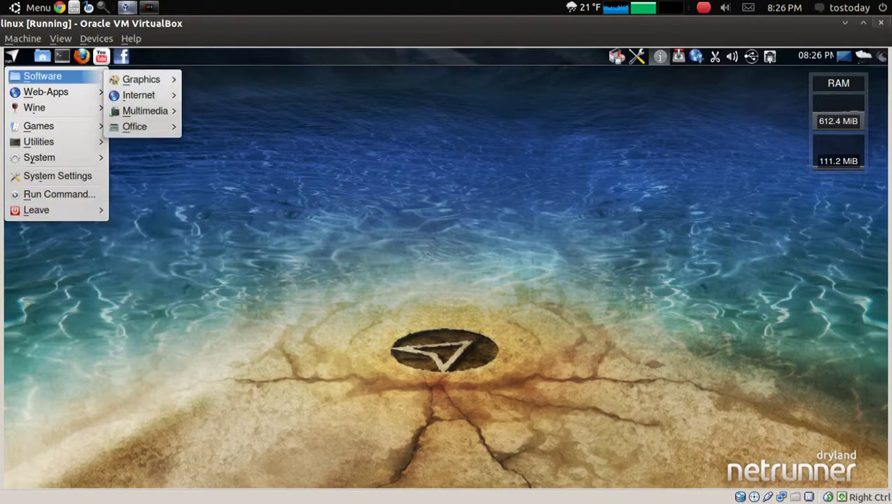
{"action": "key", "text": "Escape"}
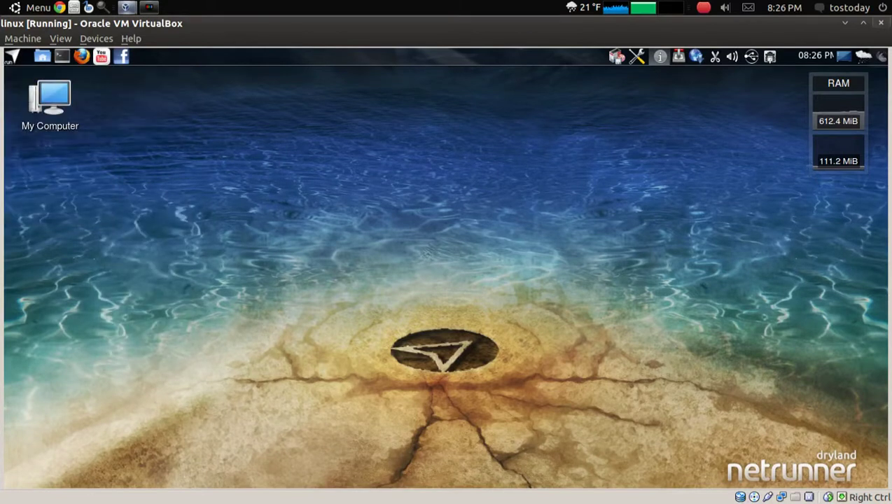
Switch the application menu to the Application Launcher style and view its Favorites and Computer sections.
{"action": "right_click", "coordinate": [12, 56]}
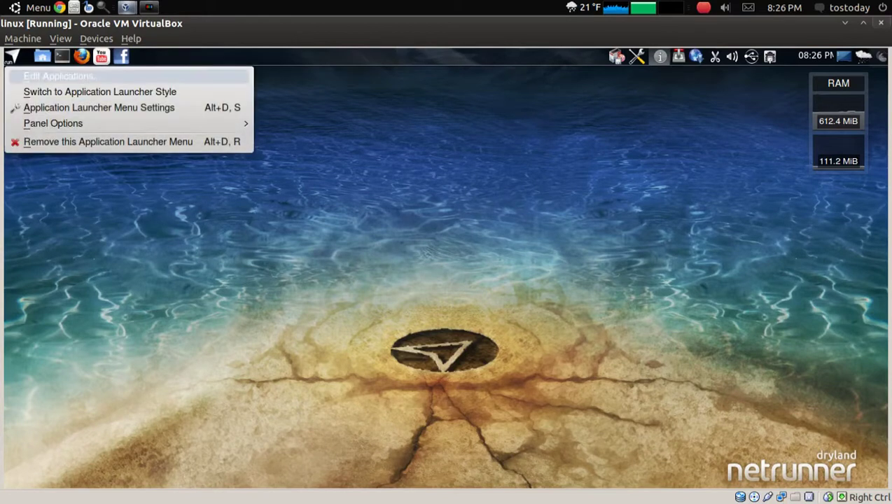
{"action": "left_click", "coordinate": [63, 92]}
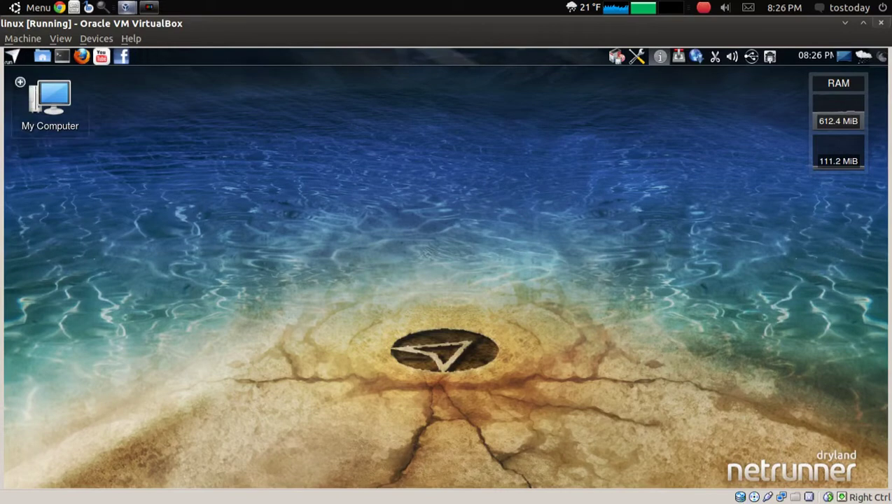
{"action": "left_click", "coordinate": [12, 56]}
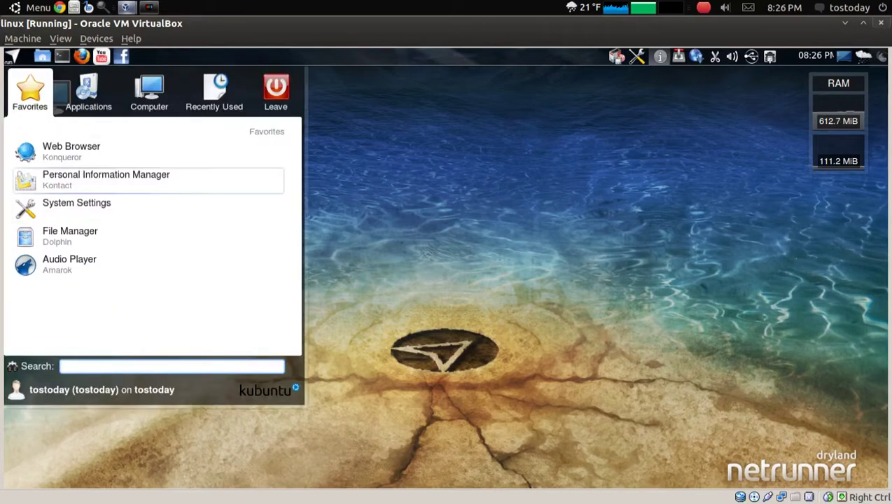
{"action": "mouse_move", "coordinate": [88, 94]}
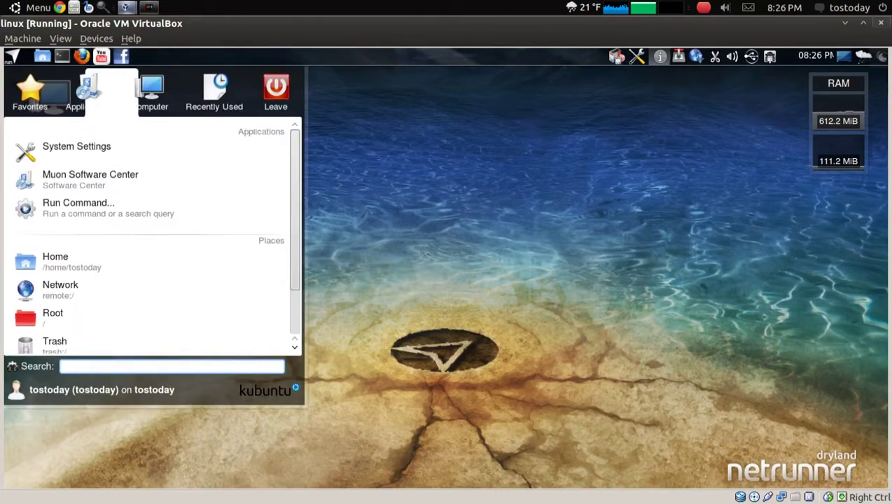
{"action": "mouse_move", "coordinate": [29, 94]}
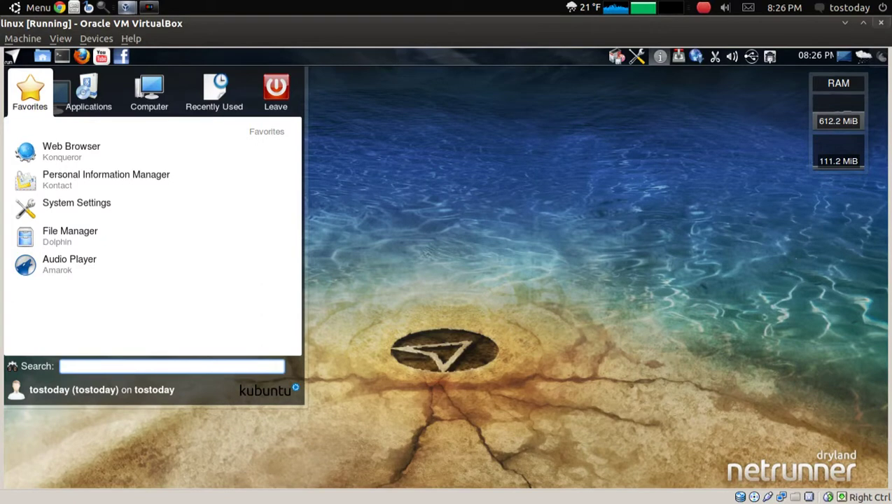
Search the application launcher for "music", look through the results, and close the launcher without starting anything.
{"action": "type", "text": "music"}
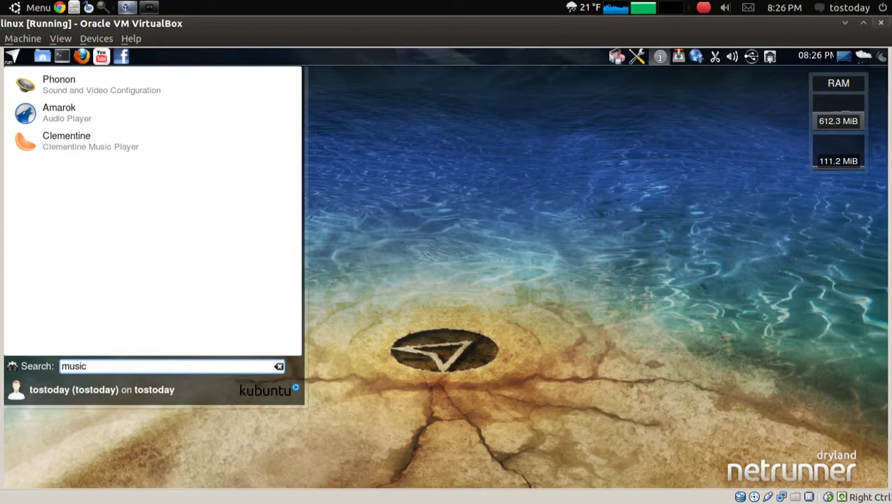
{"action": "key", "text": "Up"}
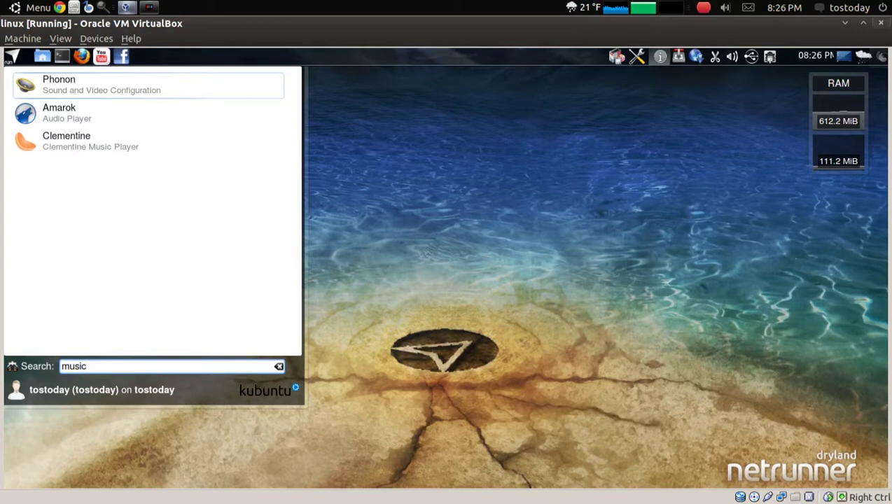
{"action": "key", "text": "Down"}
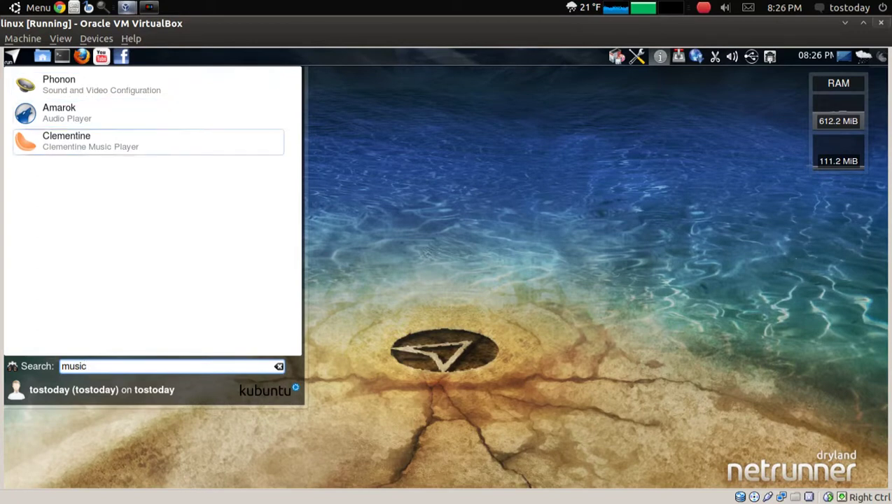
{"action": "key", "text": "Up"}
{"action": "key", "text": "Up"}
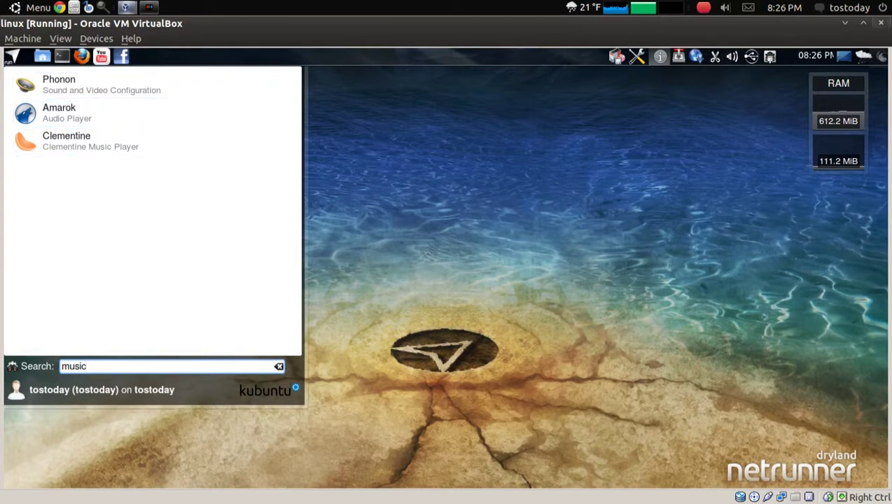
{"action": "key", "text": "Escape"}
Switch the application launcher back to the Classic Menu style.
{"action": "key", "text": "alt+F1"}
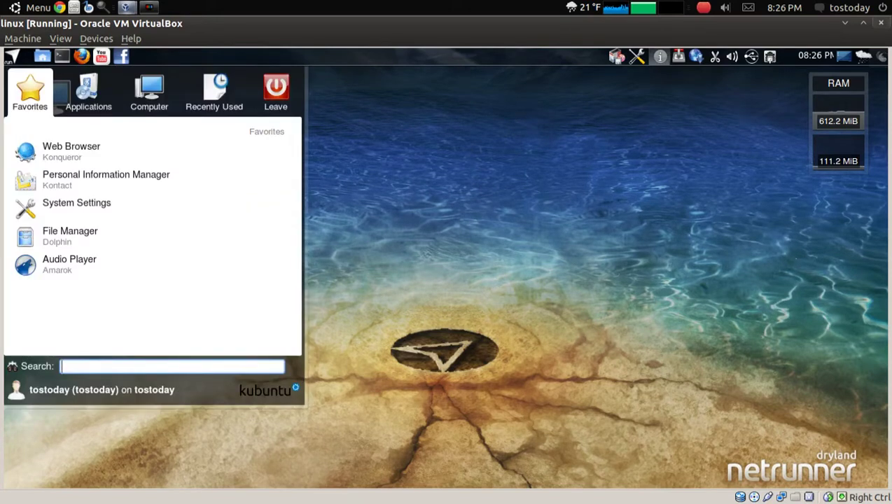
{"action": "left_click", "coordinate": [13, 56]}
{"action": "right_click", "coordinate": [13, 57]}
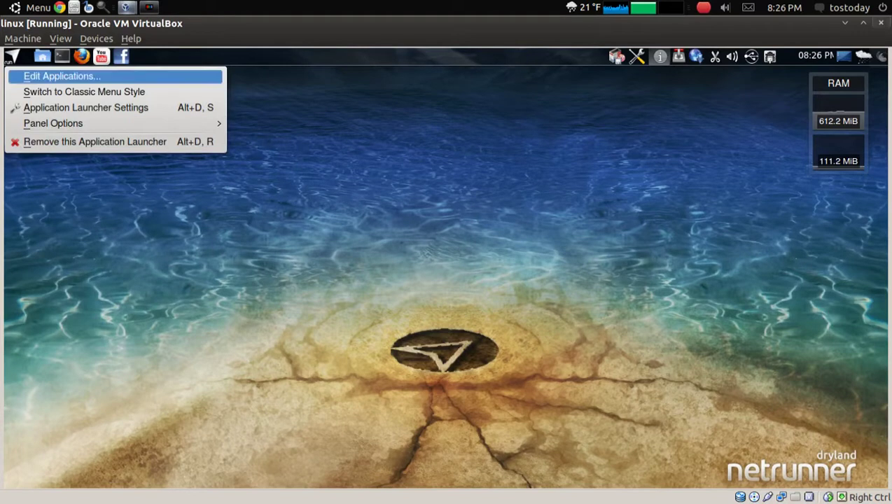
{"action": "left_click", "coordinate": [84, 91]}
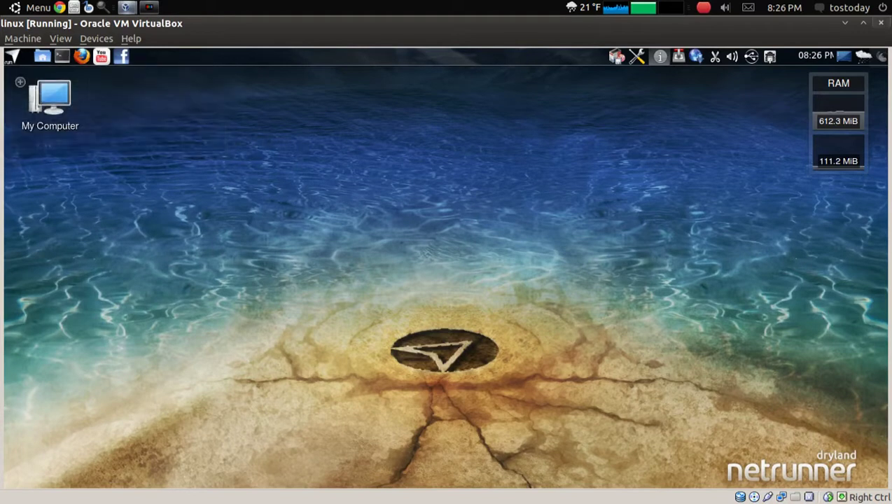
Browse the Games and Utilities categories of the classic application menu and close it.
{"action": "left_click", "coordinate": [12, 57]}
{"action": "mouse_move", "coordinate": [55, 126]}
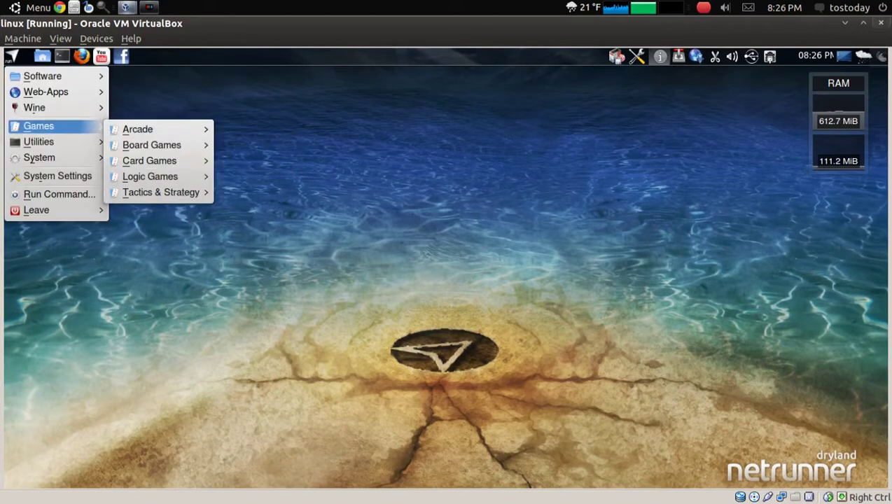
{"action": "key", "text": "Down"}
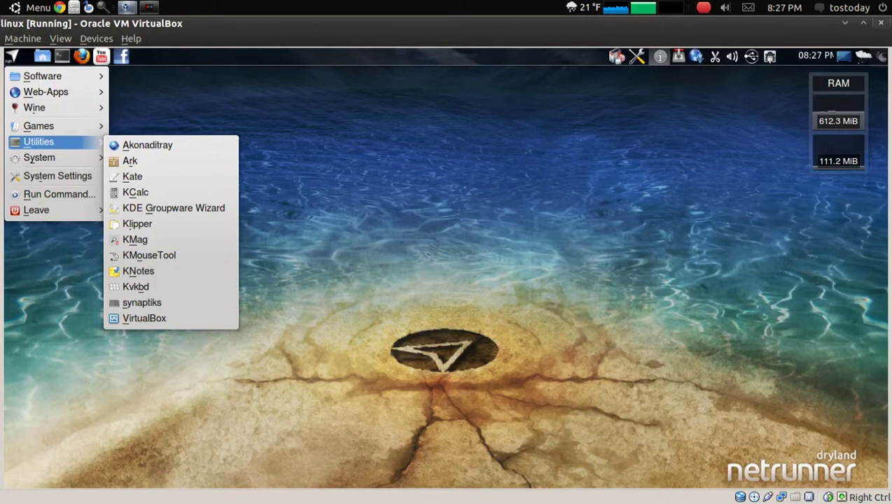
{"action": "key", "text": "Escape"}
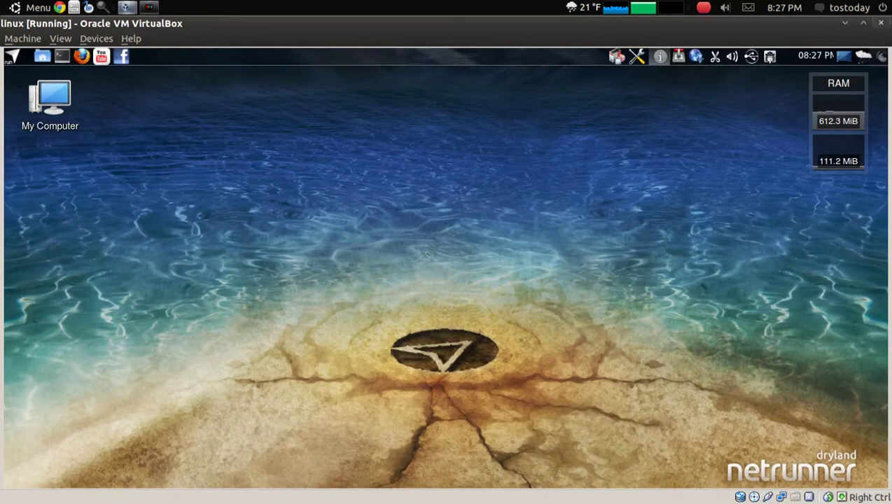
{"action": "left_click", "coordinate": [12, 55]}
{"action": "key", "text": "Escape"}
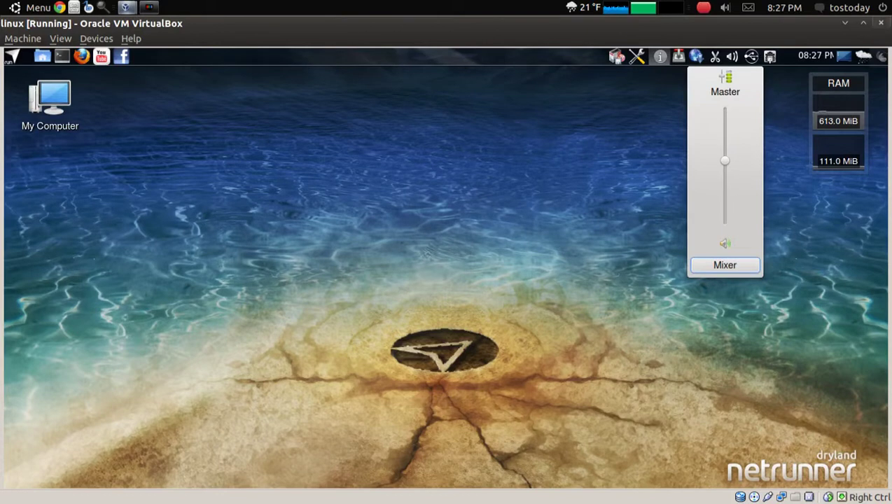
Adjust the Master volume to slightly above the midpoint, then mute and unmute it.
{"action": "left_click_drag", "start_coordinate": [724, 161], "coordinate": [725, 121]}
{"action": "mouse_move", "coordinate": [725, 146]}
{"action": "left_mouse_down"}
{"action": "mouse_move", "coordinate": [725, 185]}
{"action": "mouse_move", "coordinate": [725, 142]}
{"action": "mouse_move", "coordinate": [725, 157]}
{"action": "left_mouse_up"}
{"action": "left_click", "coordinate": [724, 243]}
{"action": "left_click", "coordinate": [724, 243]}
Open the full mixer, lower the Master level slightly, and check the Mic Select choices, keeping Mic1.
{"action": "left_click", "coordinate": [725, 264]}
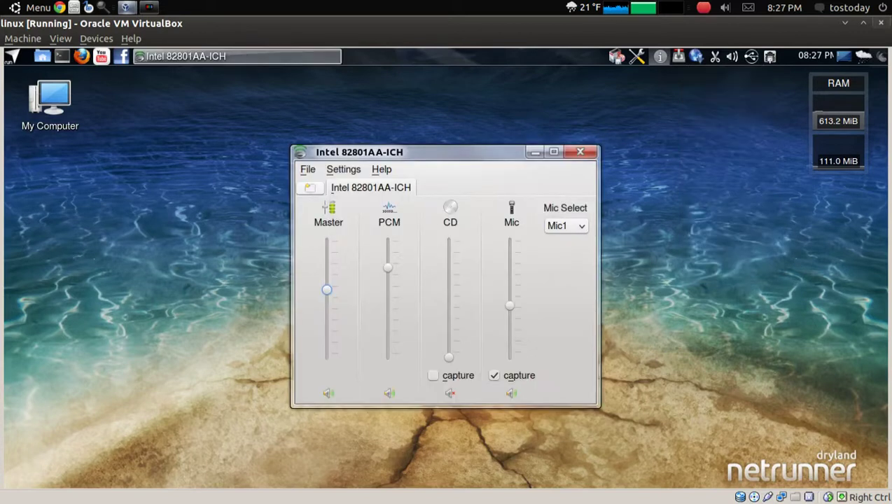
{"action": "left_click_drag", "start_coordinate": [446, 152], "coordinate": [418, 105]}
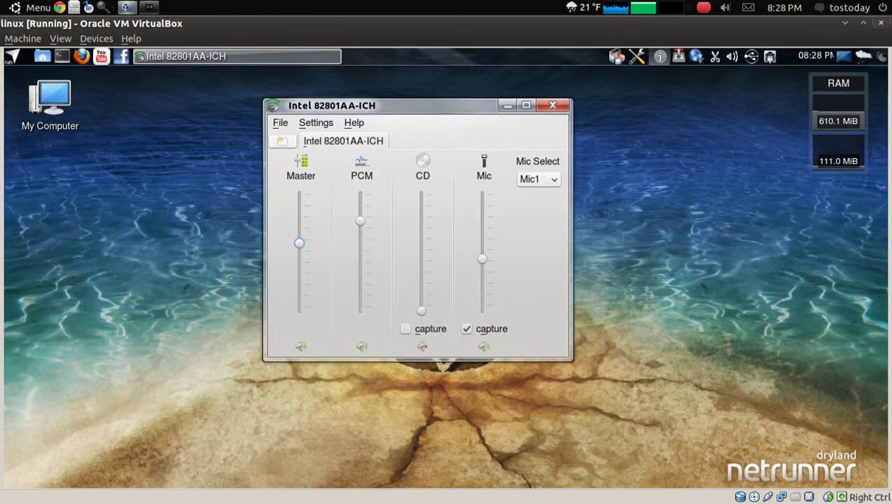
{"action": "mouse_move", "coordinate": [299, 243]}
{"action": "left_mouse_down"}
{"action": "mouse_move", "coordinate": [299, 261]}
{"action": "mouse_move", "coordinate": [299, 247]}
{"action": "left_mouse_up"}
{"action": "left_click", "coordinate": [538, 179]}
{"action": "left_click", "coordinate": [533, 196]}
Raise the Mic level to about two thirds of its range and close the mixer.
{"action": "left_click_drag", "start_coordinate": [482, 259], "coordinate": [482, 238]}
{"action": "mouse_move", "coordinate": [482, 238]}
{"action": "left_mouse_down"}
{"action": "mouse_move", "coordinate": [482, 265]}
{"action": "mouse_move", "coordinate": [482, 231]}
{"action": "left_mouse_up"}
{"action": "left_click_drag", "start_coordinate": [482, 231], "coordinate": [481, 242]}
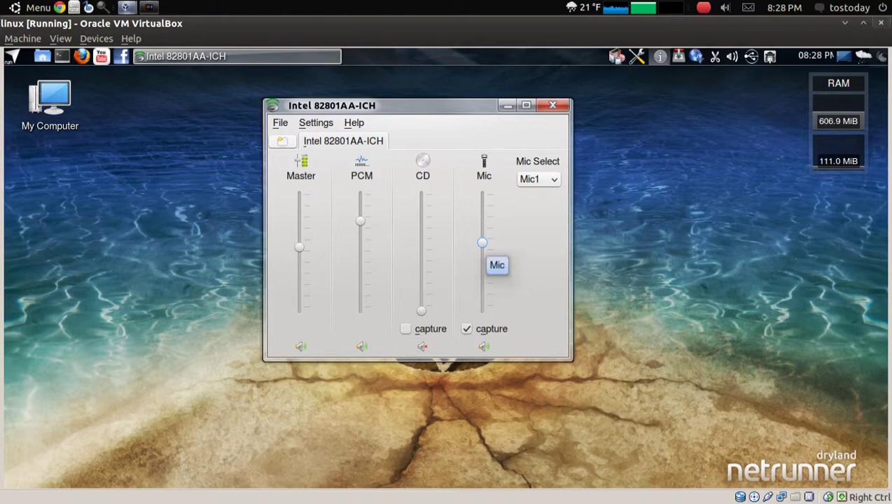
{"action": "mouse_move", "coordinate": [481, 242]}
{"action": "left_mouse_down"}
{"action": "mouse_move", "coordinate": [482, 269]}
{"action": "mouse_move", "coordinate": [482, 246]}
{"action": "left_mouse_up"}
{"action": "scroll", "coordinate": [482, 244], "scroll_direction": "up", "scroll_amount": 1}
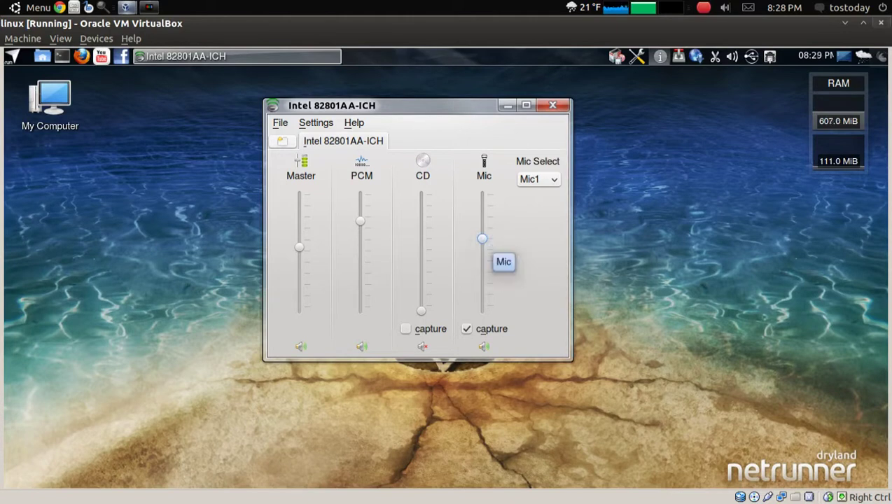
{"action": "scroll", "coordinate": [482, 252], "scroll_direction": "up", "scroll_amount": 3}
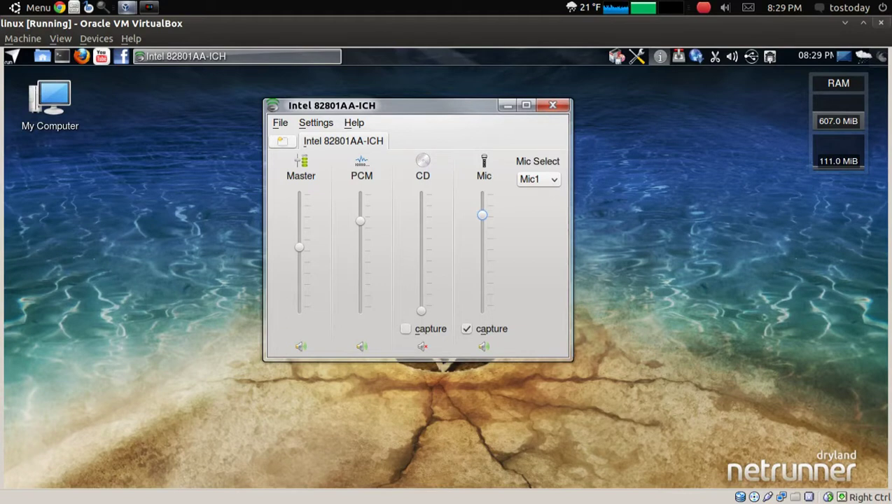
{"action": "mouse_move", "coordinate": [481, 215]}
{"action": "left_mouse_down"}
{"action": "mouse_move", "coordinate": [482, 268]}
{"action": "mouse_move", "coordinate": [481, 208]}
{"action": "mouse_move", "coordinate": [482, 231]}
{"action": "left_mouse_up"}
{"action": "key", "text": "alt+F4"}
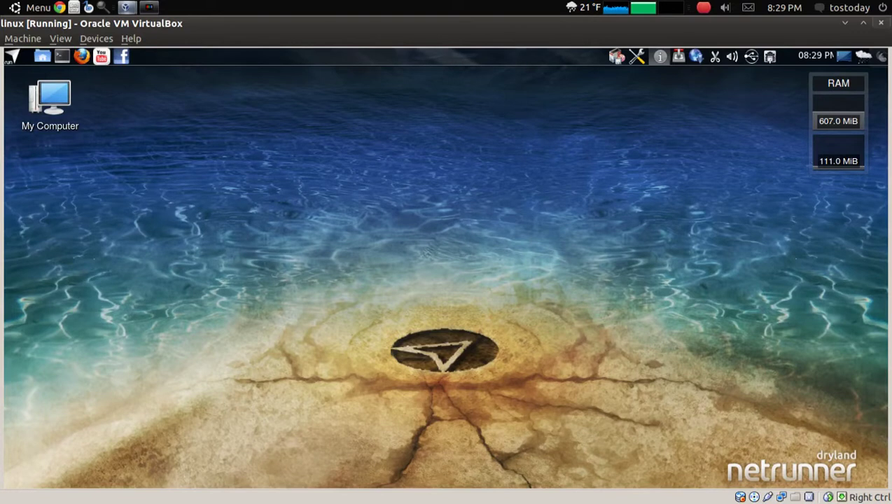
{"action": "left_click", "coordinate": [13, 56]}
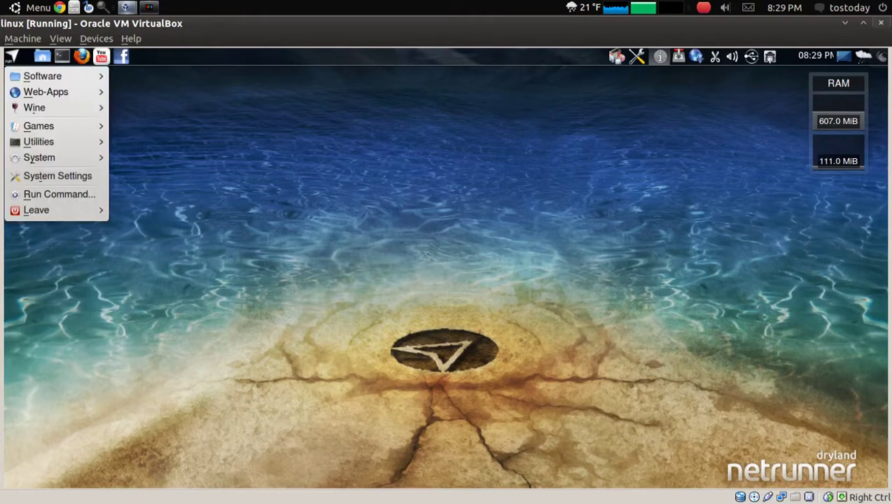
{"action": "key", "text": "Escape"}
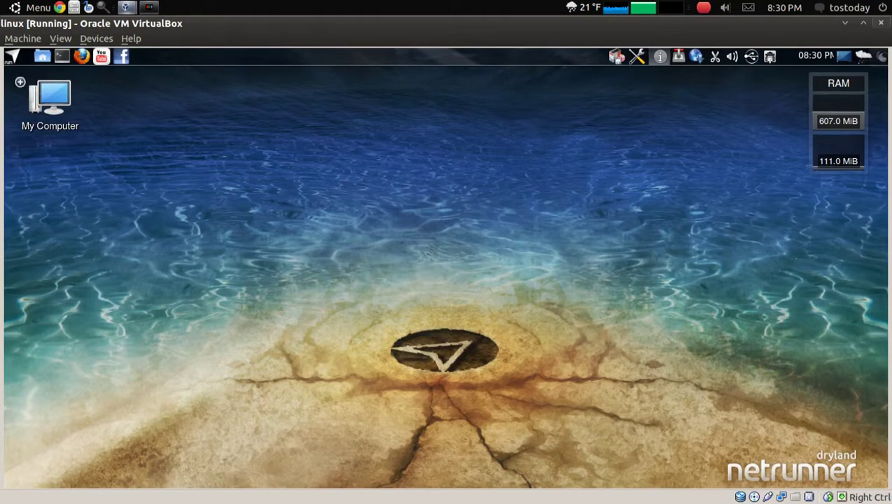
{"action": "left_click", "coordinate": [11, 55]}
{"action": "left_click", "coordinate": [11, 55]}
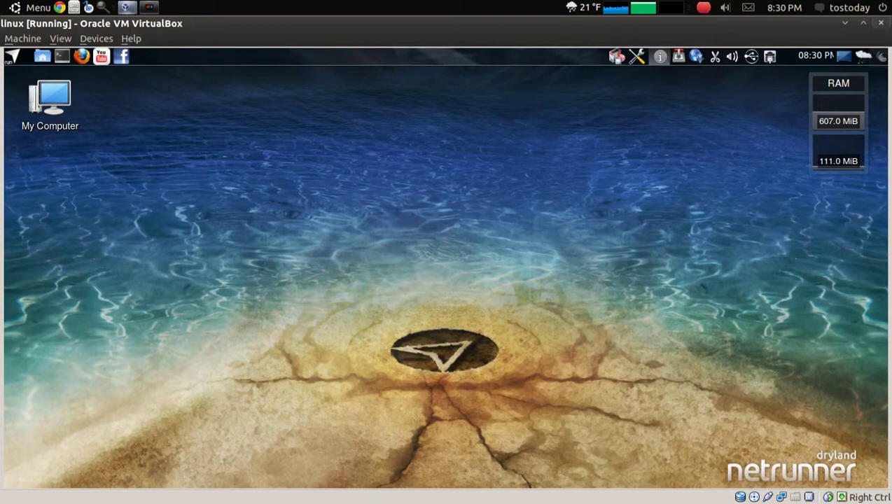